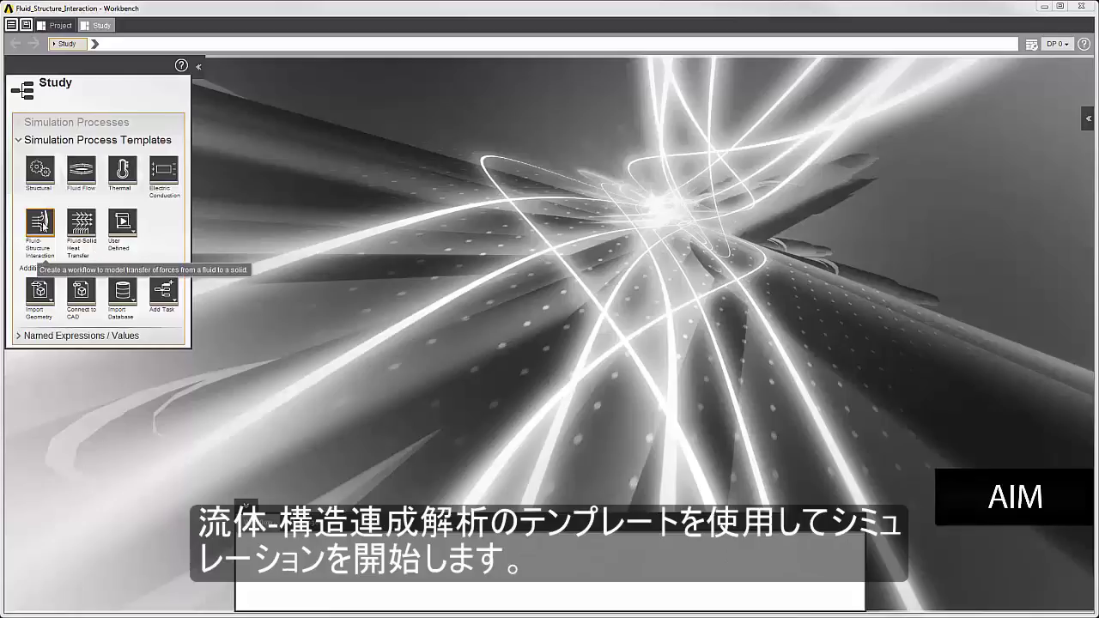
- Create a configurable simulation process from the Fluid-Structure Interaction template
{"action": "left_click", "coordinate": [40, 223]}
{"action": "left_click", "coordinate": [35, 249]}
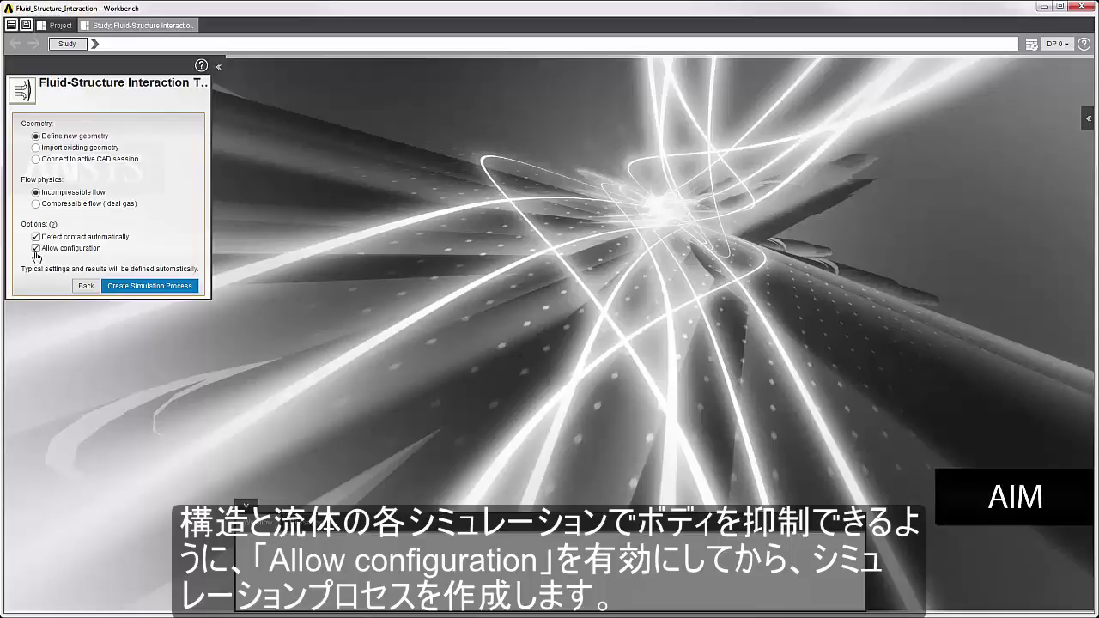
{"action": "left_click", "coordinate": [133, 289]}
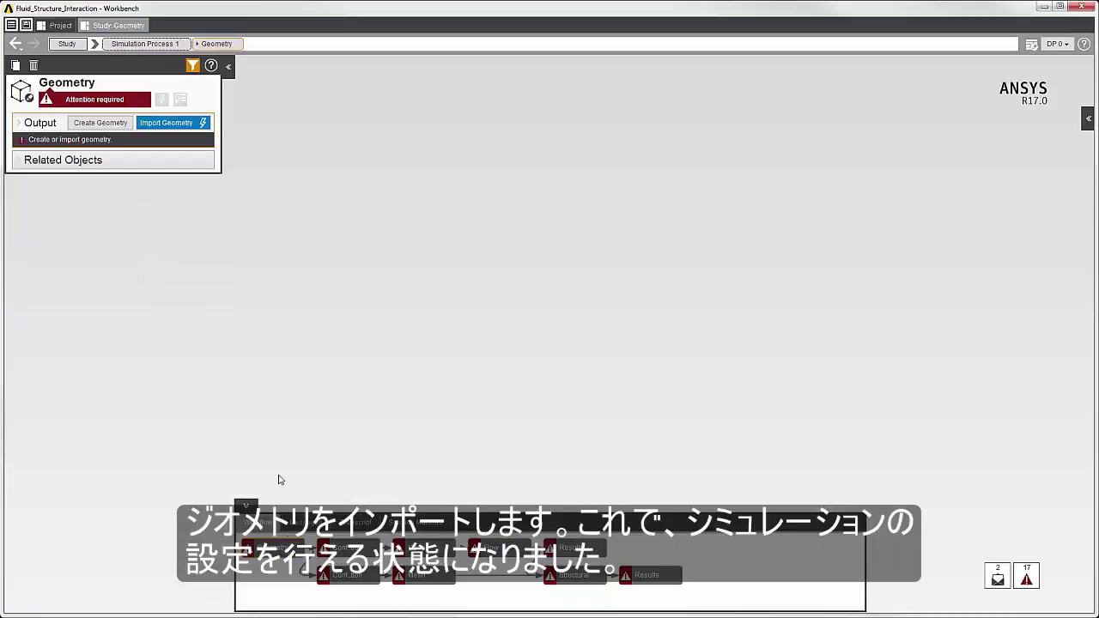
- Import manifold_solid_full.scdoc and turn the manifold to face the front
{"action": "left_click", "coordinate": [199, 127]}
{"action": "left_click", "coordinate": [184, 104]}
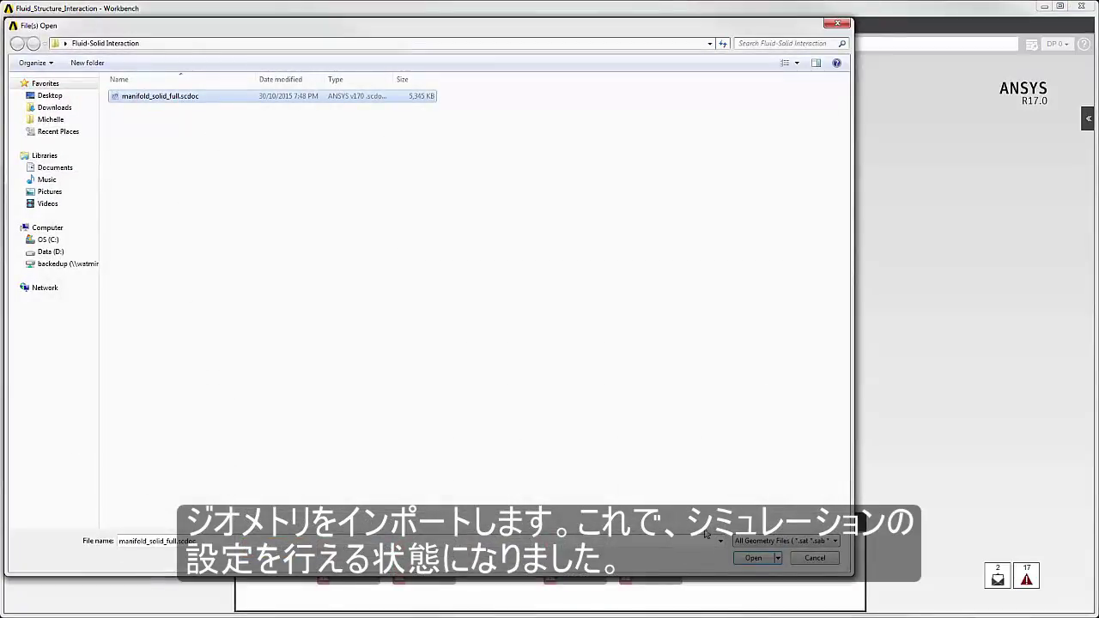
{"action": "left_click", "coordinate": [747, 562]}
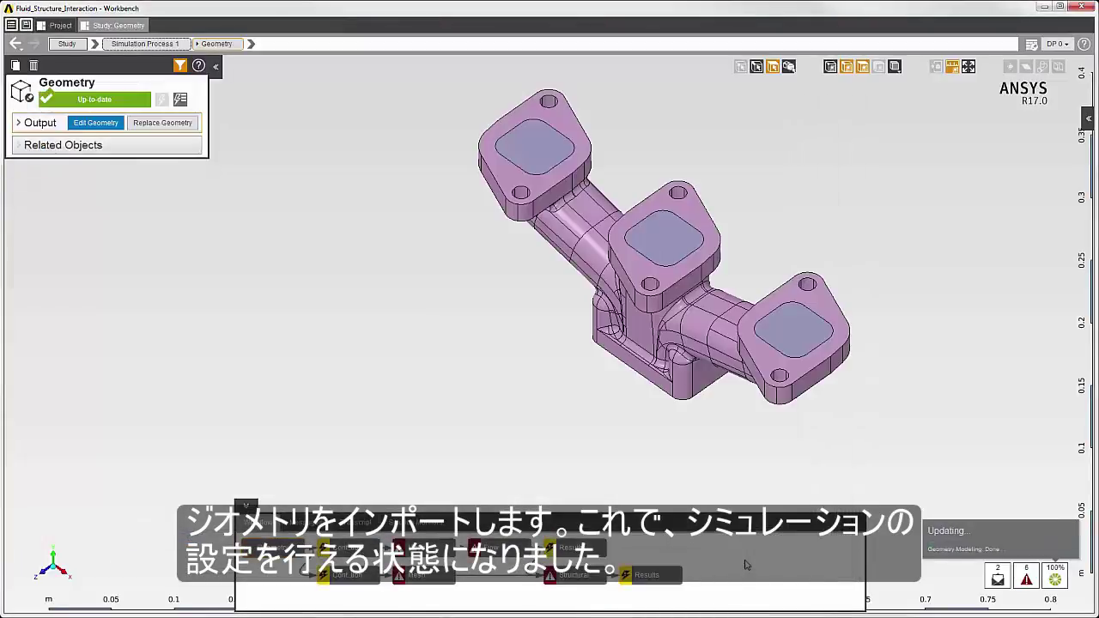
{"action": "mouse_move", "coordinate": [696, 438]}
{"action": "middle_mouse_down"}
{"action": "mouse_move", "coordinate": [780, 381]}
{"action": "mouse_move", "coordinate": [732, 430]}
{"action": "mouse_move", "coordinate": [682, 431]}
{"action": "middle_mouse_up"}
{"action": "scroll", "coordinate": [730, 410], "scroll_direction": "up", "scroll_amount": 2}
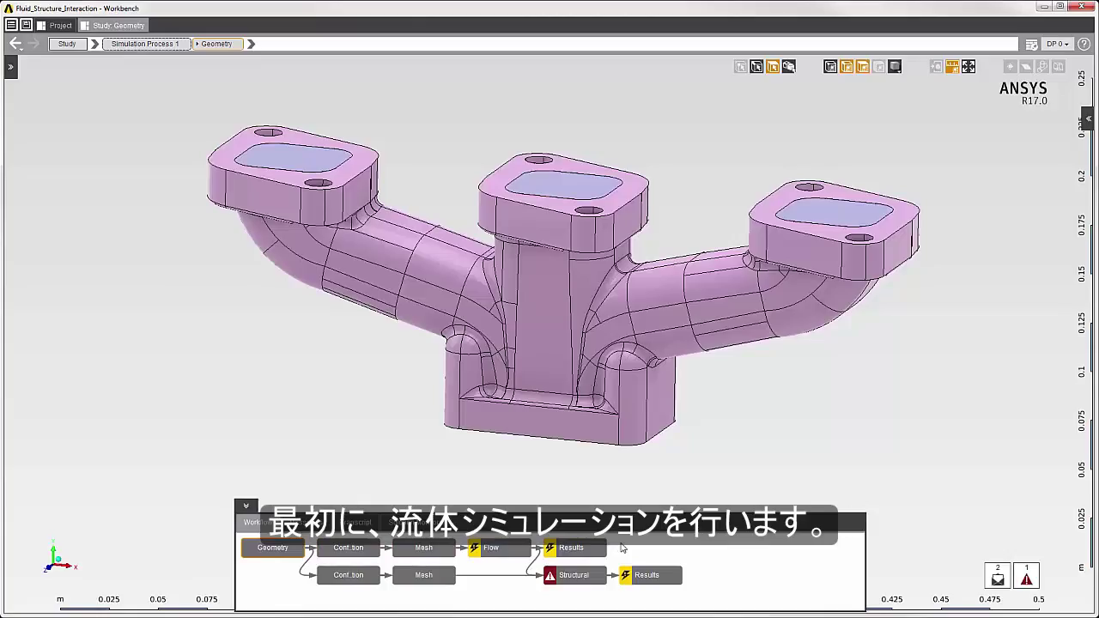
- Review the fluid body's configuration and mesh, moving on to the Flow task
{"action": "left_click", "coordinate": [349, 551]}
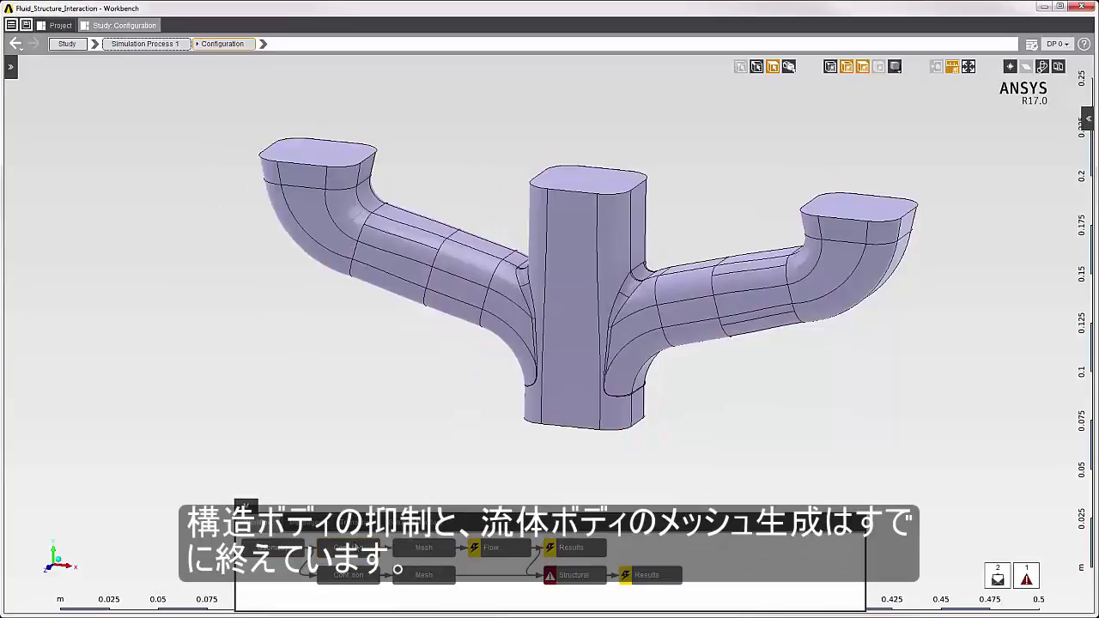
{"action": "left_click", "coordinate": [413, 550]}
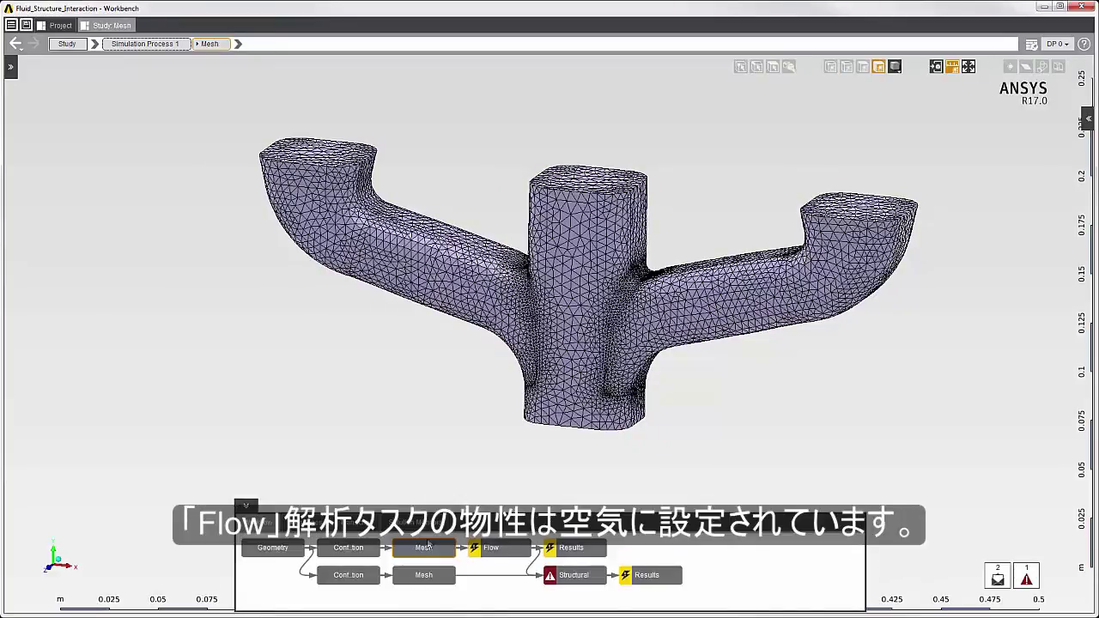
{"action": "left_click", "coordinate": [491, 548]}
- Check the air material assignment and the five flow boundary conditions: three inlets, one outlet and one wall
{"action": "left_click", "coordinate": [13, 76]}
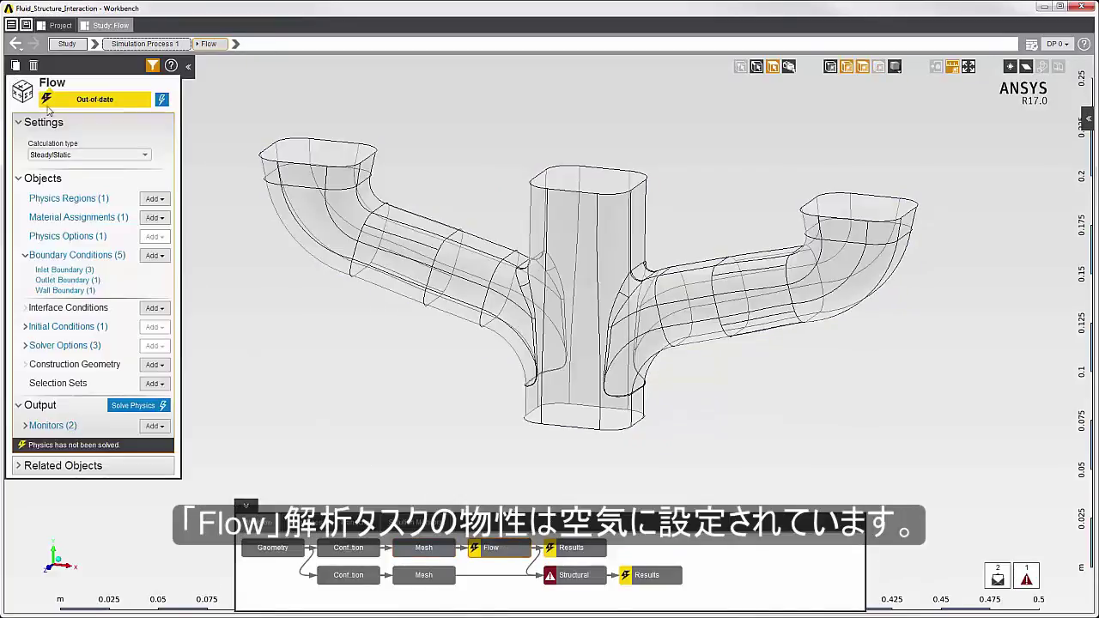
{"action": "left_click", "coordinate": [62, 214]}
{"action": "left_click", "coordinate": [15, 43]}
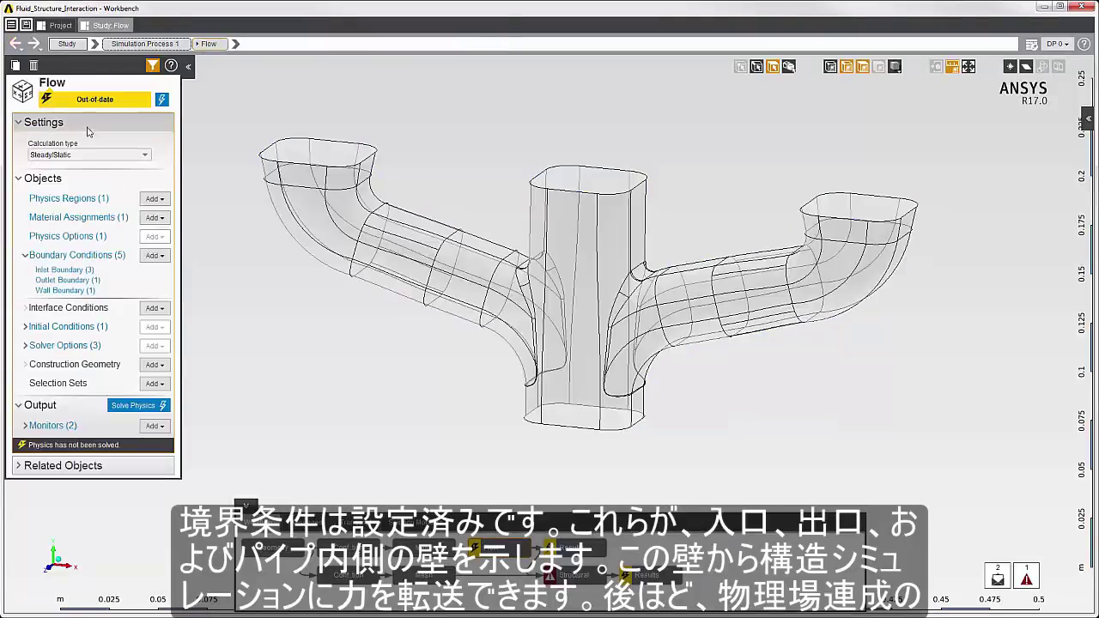
{"action": "left_click", "coordinate": [82, 256]}
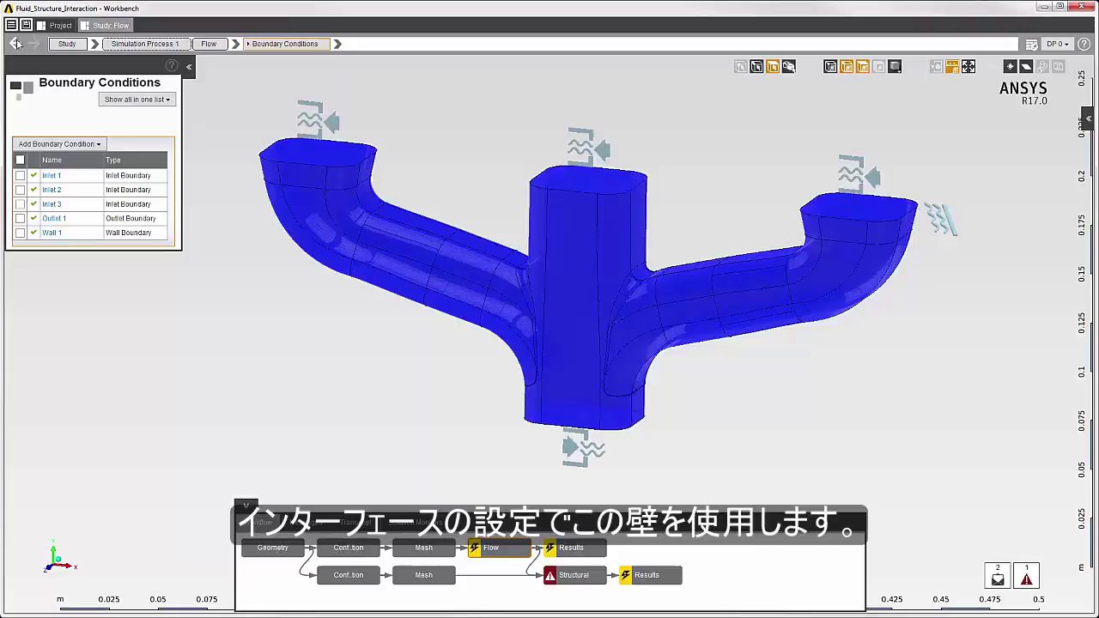
{"action": "left_click", "coordinate": [138, 66]}
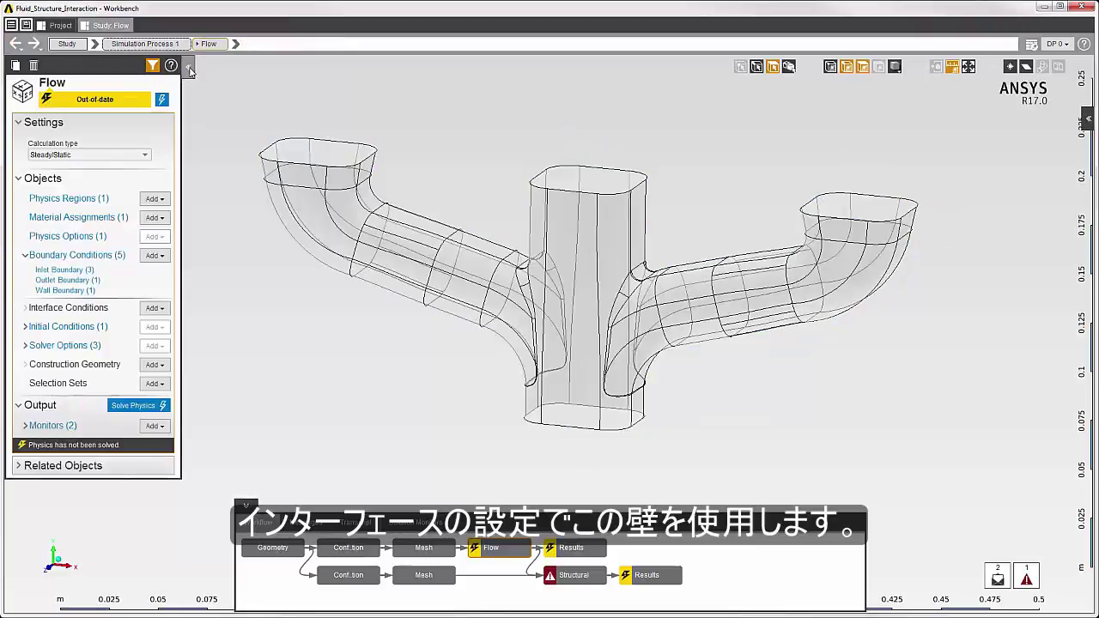
{"action": "left_click", "coordinate": [189, 66]}
- Solve the flow physics
{"action": "right_click", "coordinate": [292, 319]}
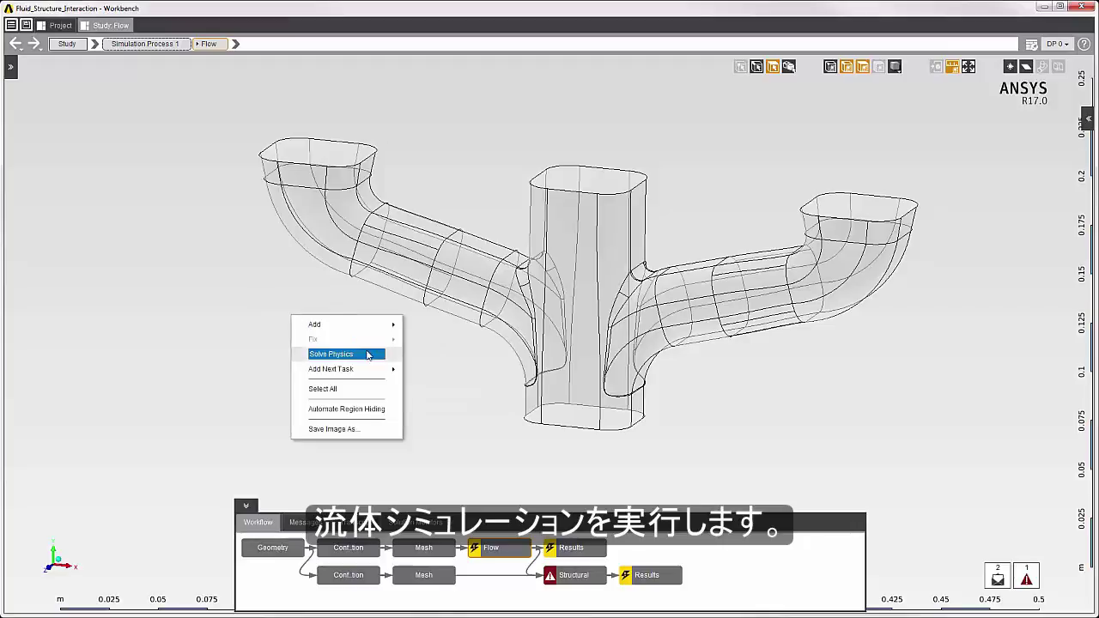
{"action": "left_click", "coordinate": [368, 355]}
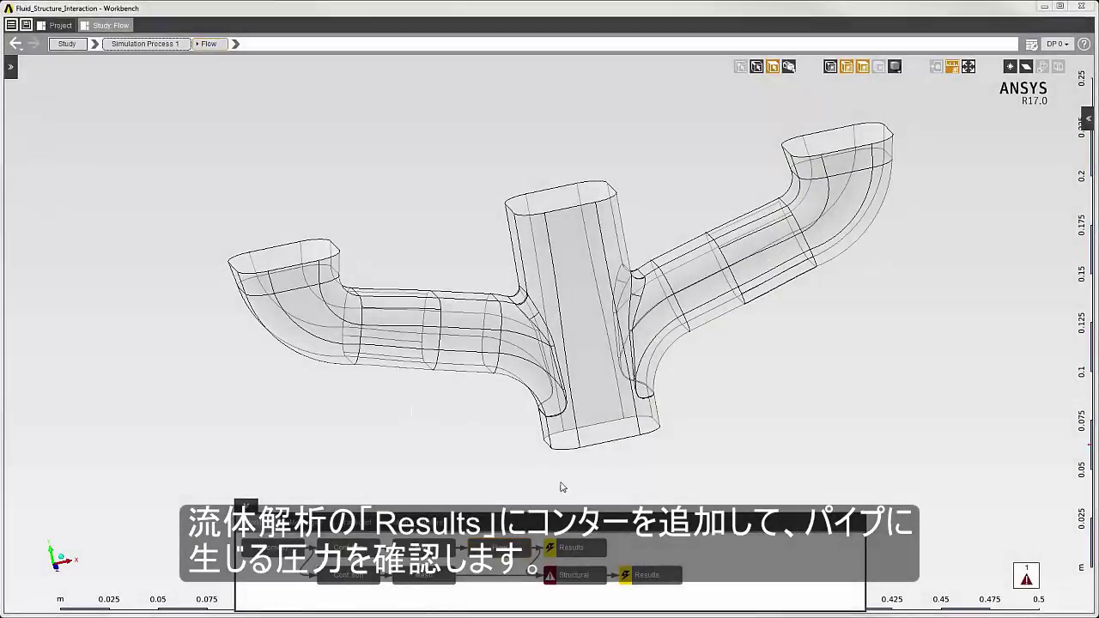
{"action": "left_click", "coordinate": [571, 547]}
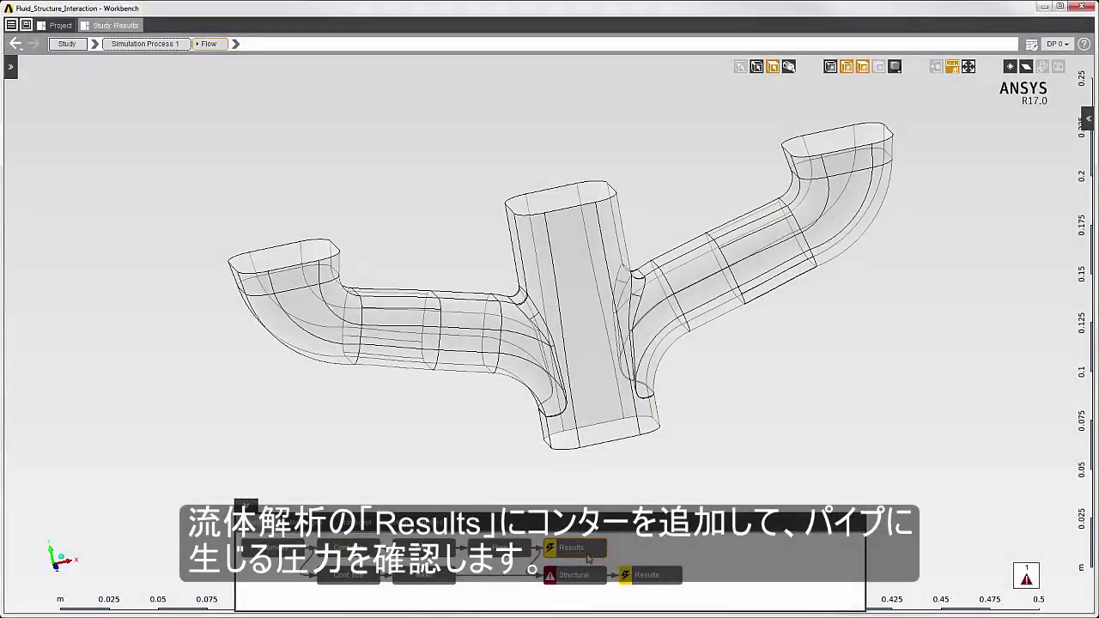
- Add a Pressure contour on the whole fluid body and evaluate it, ranging -47.4413 to 110.33 Pa
{"action": "left_click_drag", "start_coordinate": [168, 534], "coordinate": [942, 96]}
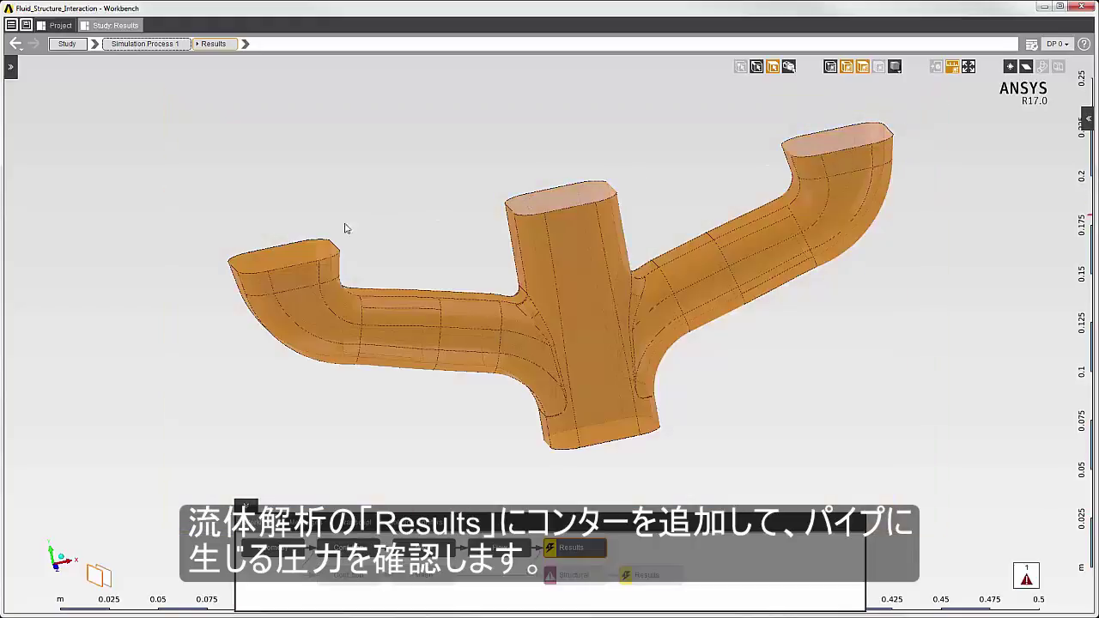
{"action": "right_click", "coordinate": [730, 370]}
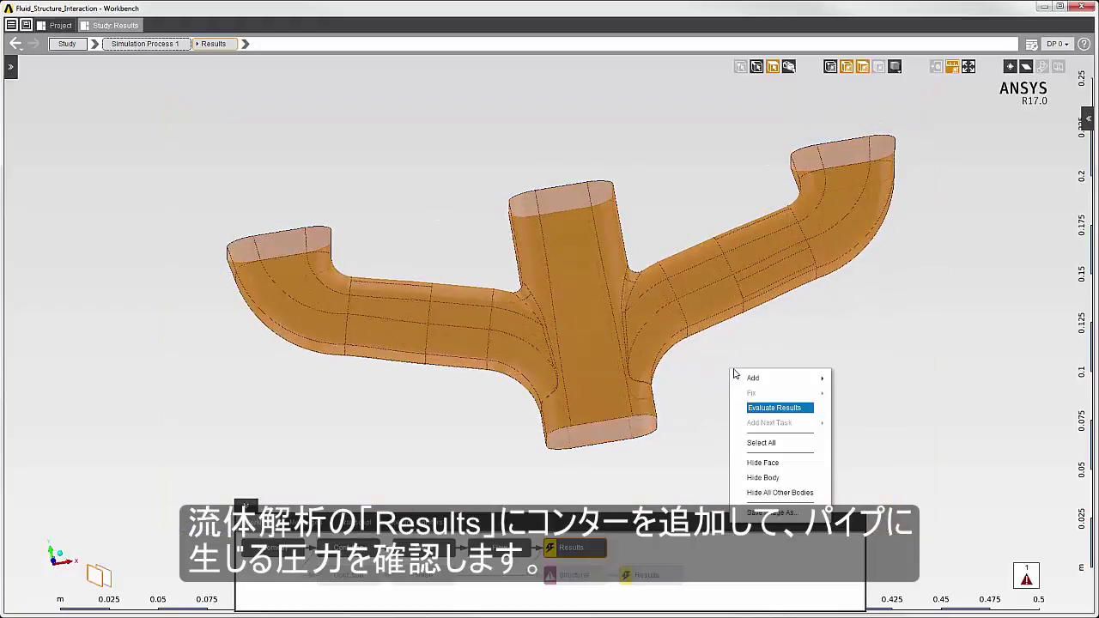
{"action": "mouse_move", "coordinate": [752, 379]}
{"action": "mouse_move", "coordinate": [859, 381]}
{"action": "left_click", "coordinate": [949, 386]}
{"action": "left_click", "coordinate": [815, 428]}
{"action": "left_click", "coordinate": [791, 467]}
{"action": "right_click", "coordinate": [793, 343]}
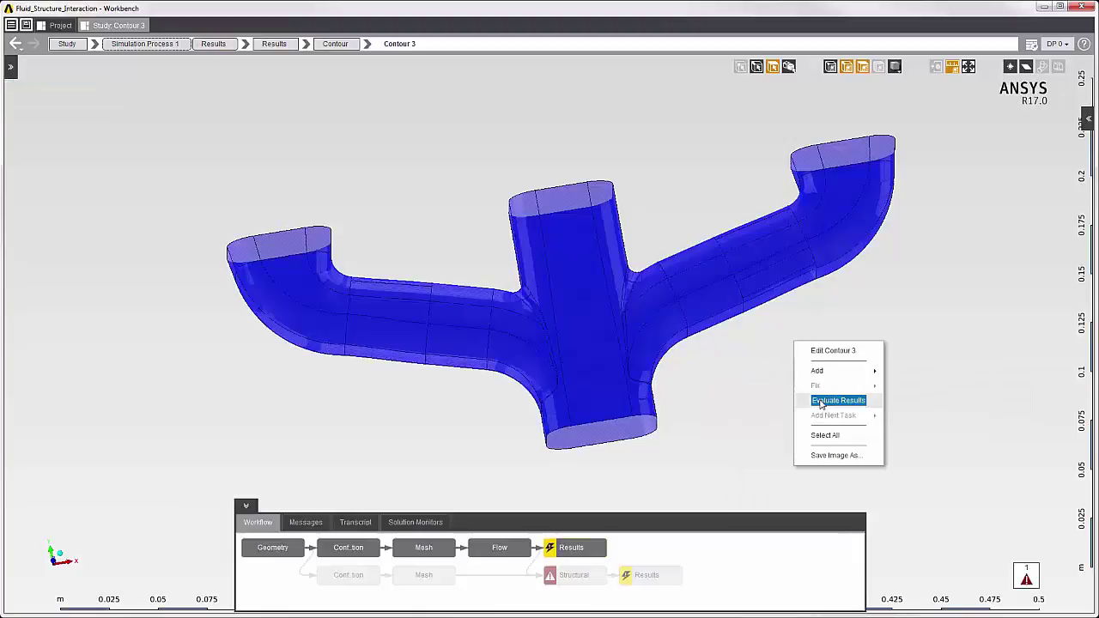
{"action": "left_click", "coordinate": [802, 402]}
{"action": "middle_click_drag", "start_coordinate": [718, 386], "coordinate": [785, 459]}
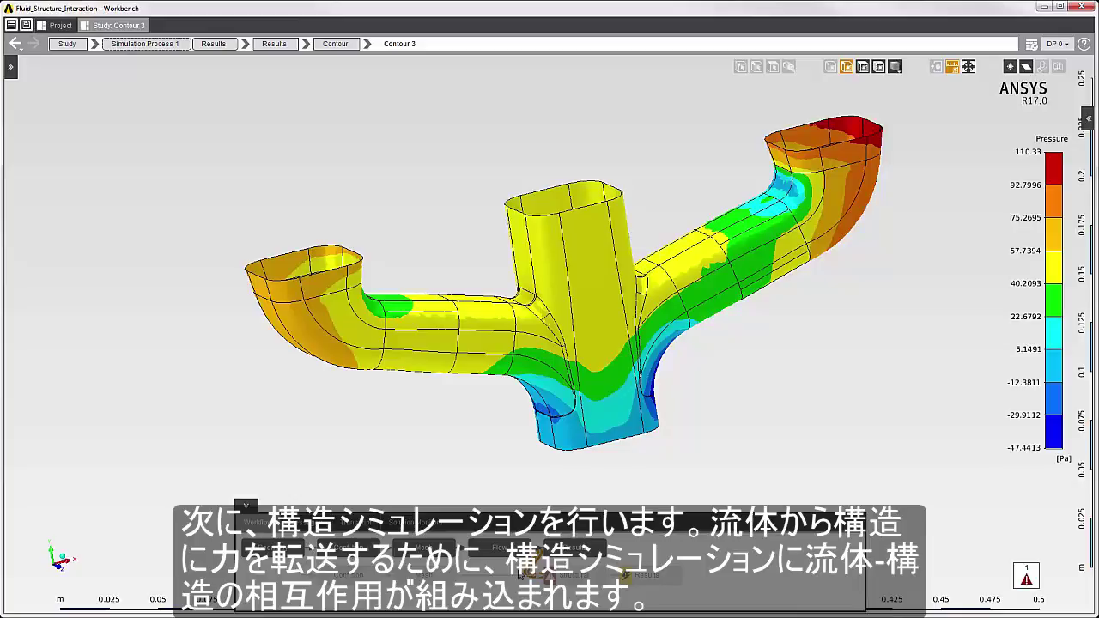
- Review the structural body's configuration and mesh, moving on to the Structural task
{"action": "left_click", "coordinate": [366, 585]}
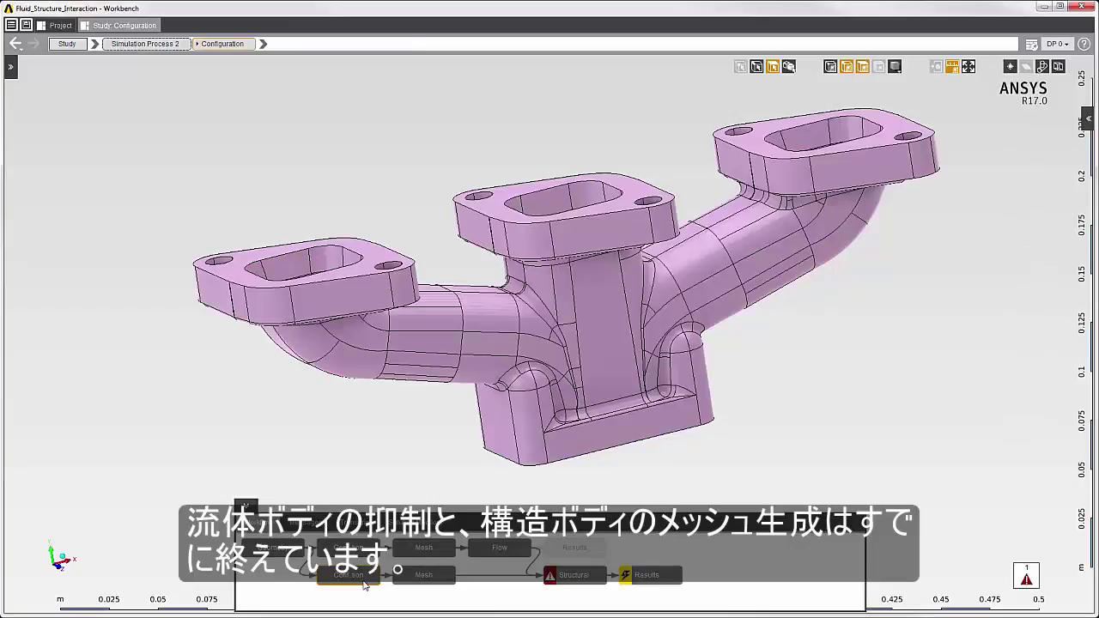
{"action": "left_click", "coordinate": [423, 584]}
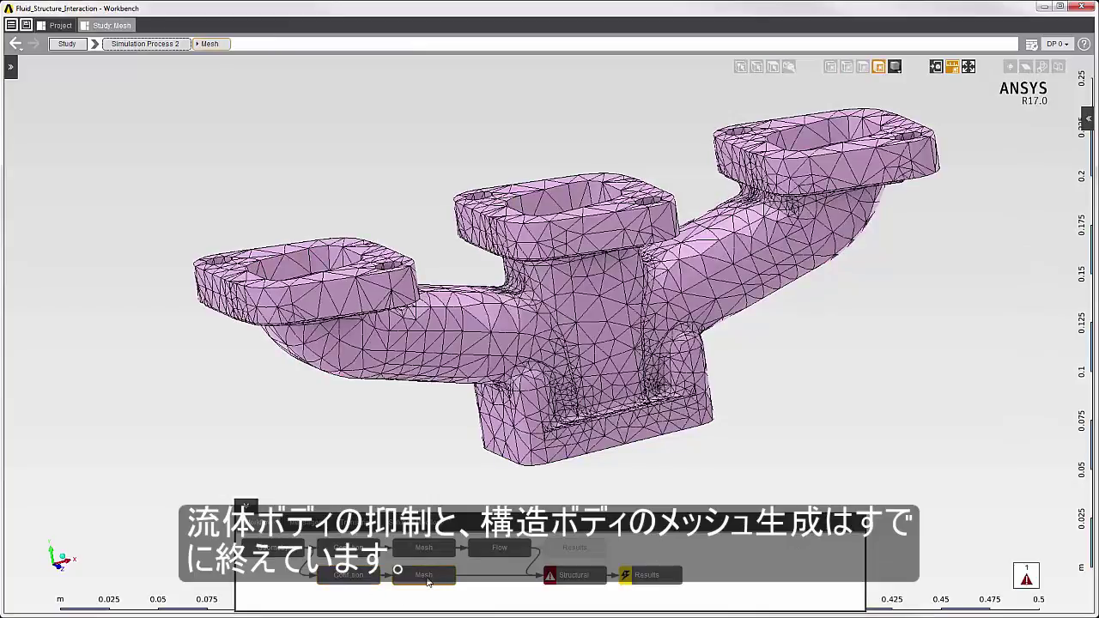
{"action": "left_click", "coordinate": [574, 579]}
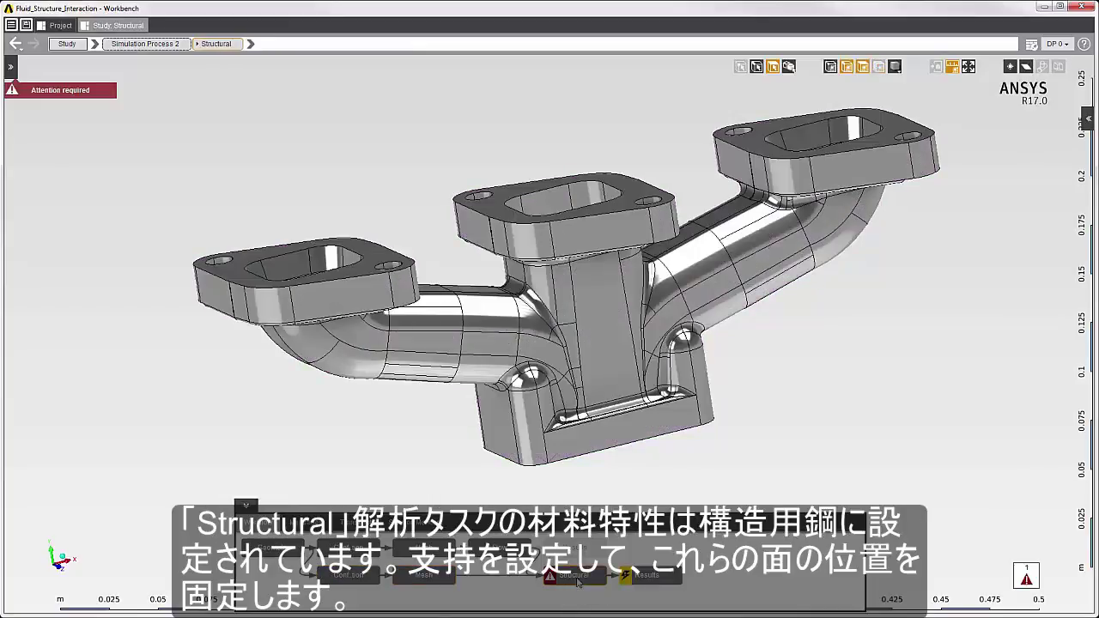
- Check the Structural Steel material and Support 1 fixing four faces in X, Y, Z
{"action": "left_click", "coordinate": [11, 66]}
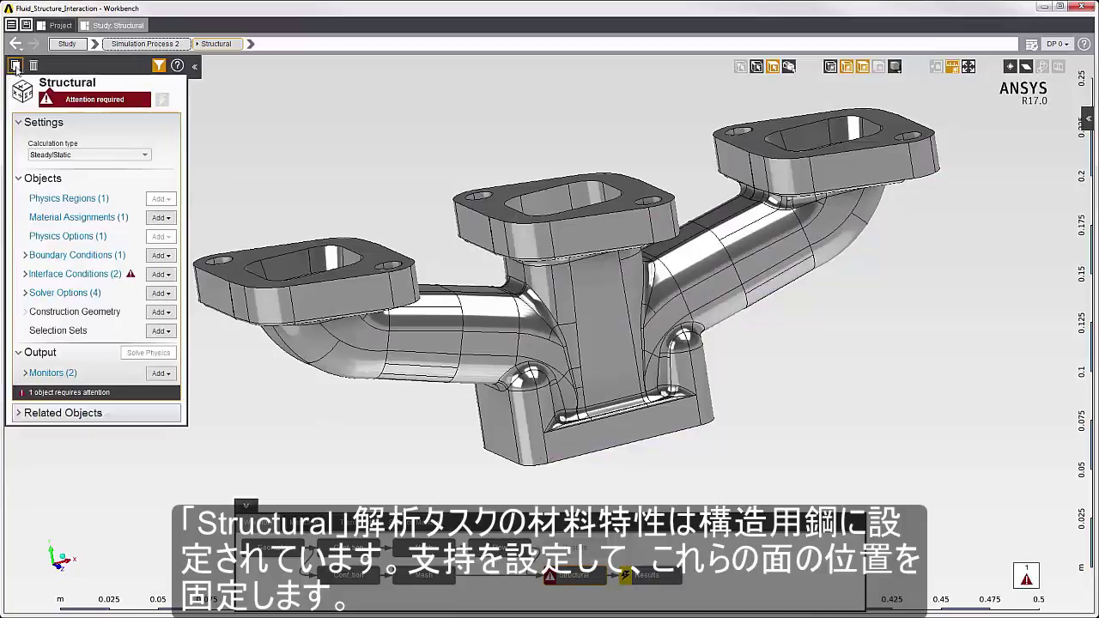
{"action": "left_click", "coordinate": [57, 220]}
{"action": "left_click", "coordinate": [16, 43]}
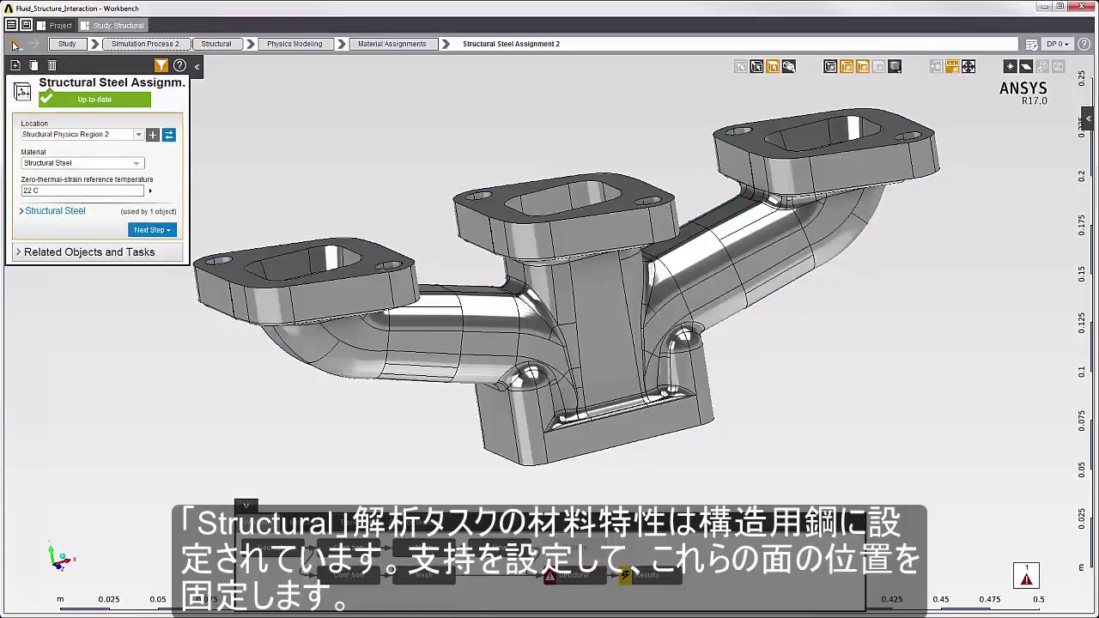
{"action": "left_click", "coordinate": [60, 255]}
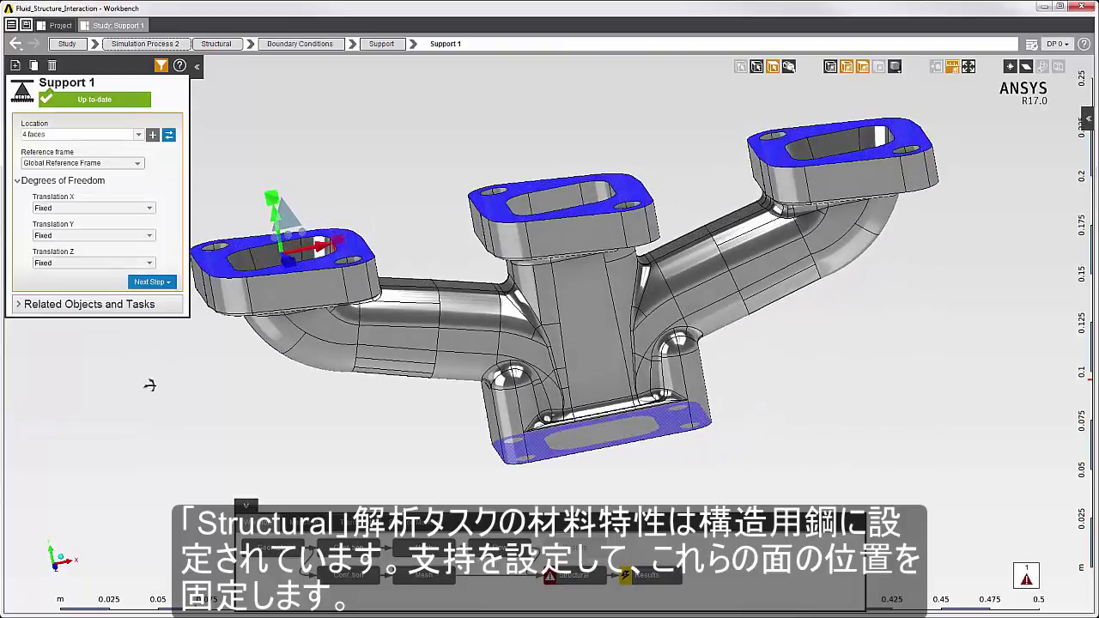
{"action": "left_click", "coordinate": [16, 43]}
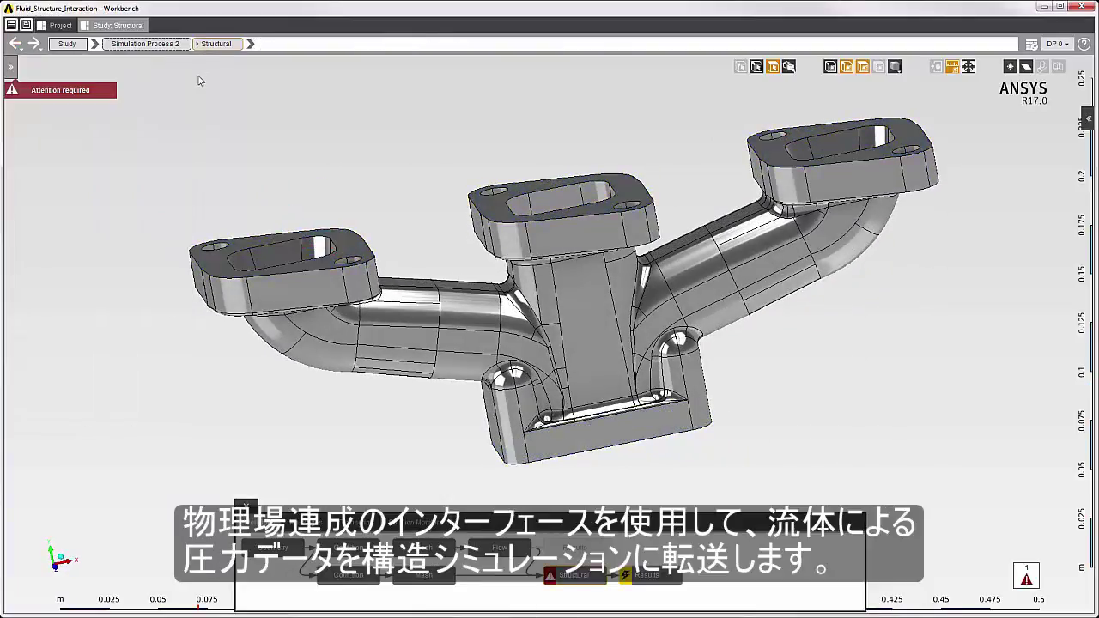
- Fix Physics Coupling 1 to transfer Force onto the wall_interior target faces
{"action": "right_click", "coordinate": [315, 143]}
{"action": "mouse_move", "coordinate": [357, 164]}
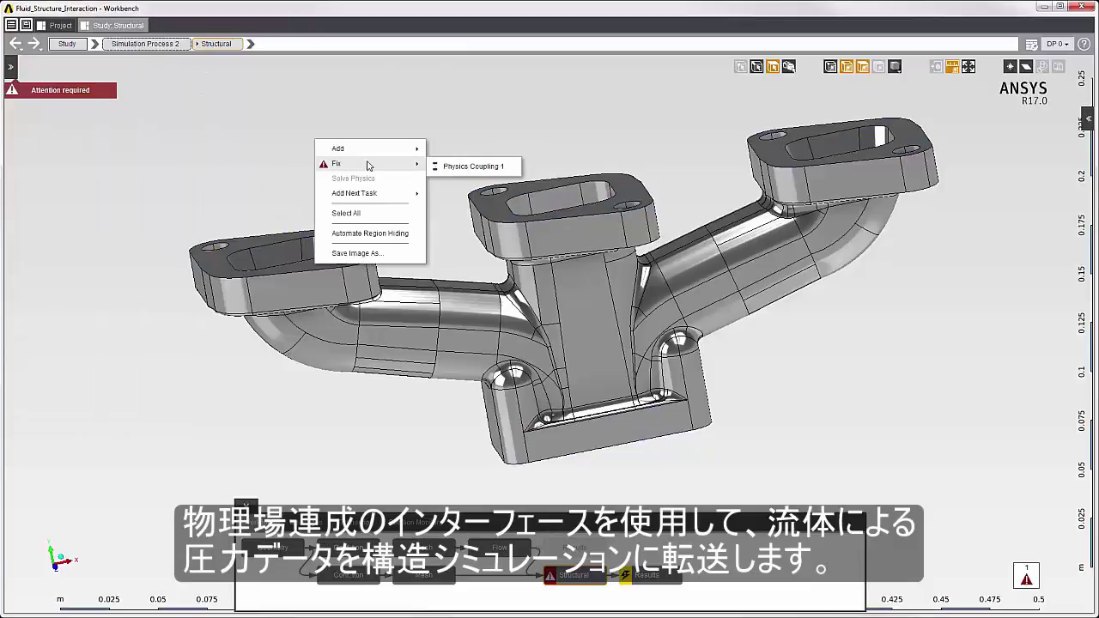
{"action": "left_click", "coordinate": [446, 164]}
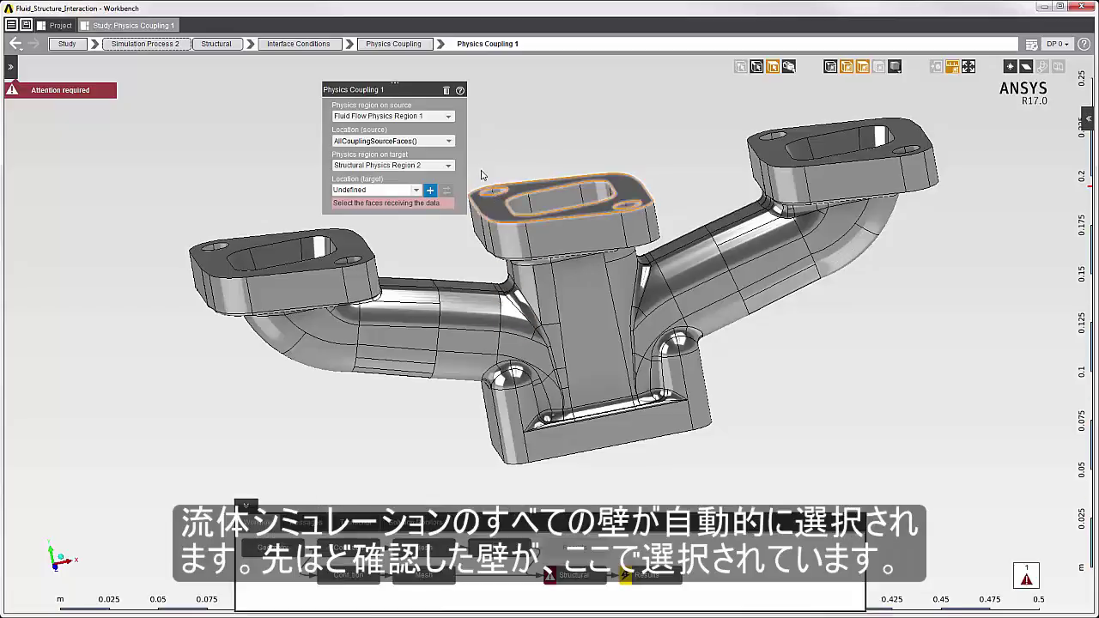
{"action": "left_click", "coordinate": [417, 191]}
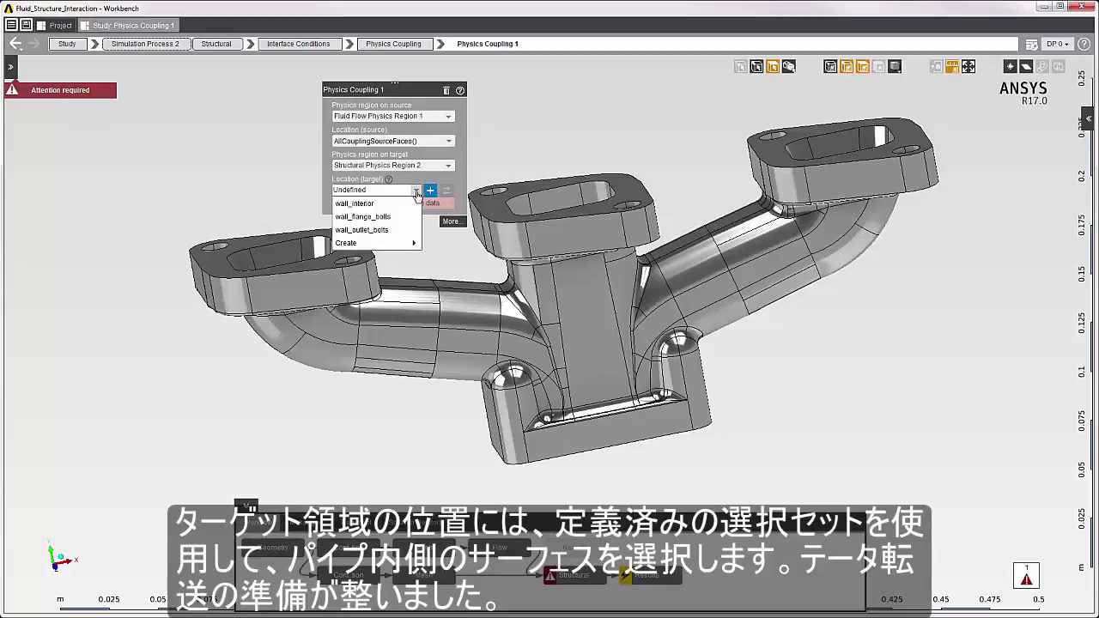
{"action": "left_click", "coordinate": [376, 205]}
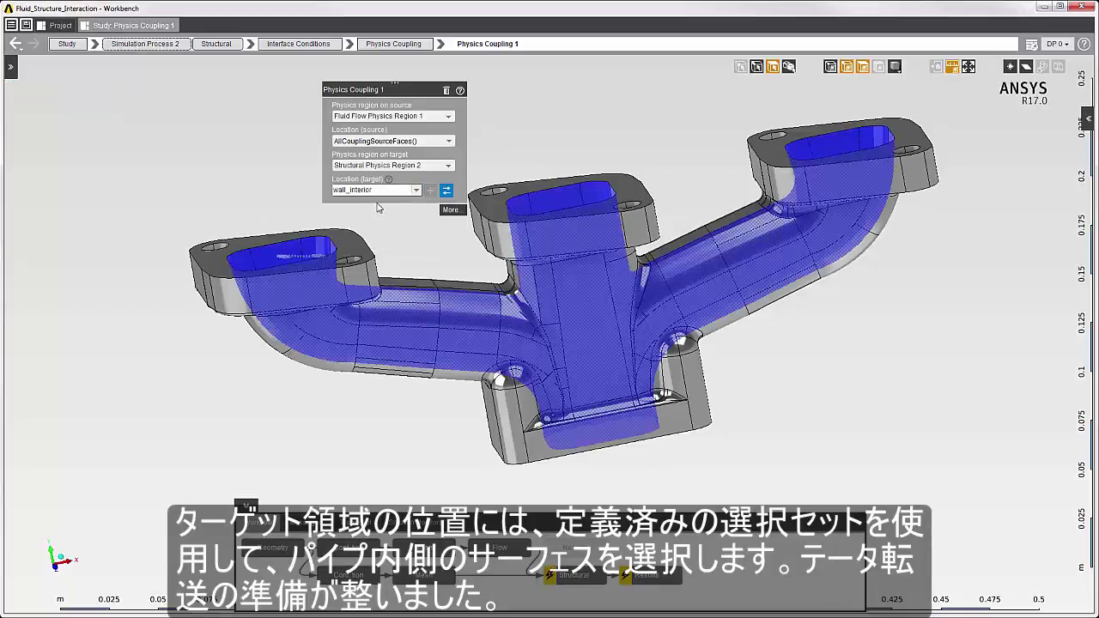
{"action": "left_click", "coordinate": [450, 209]}
{"action": "left_click", "coordinate": [23, 237]}
{"action": "left_click", "coordinate": [27, 253]}
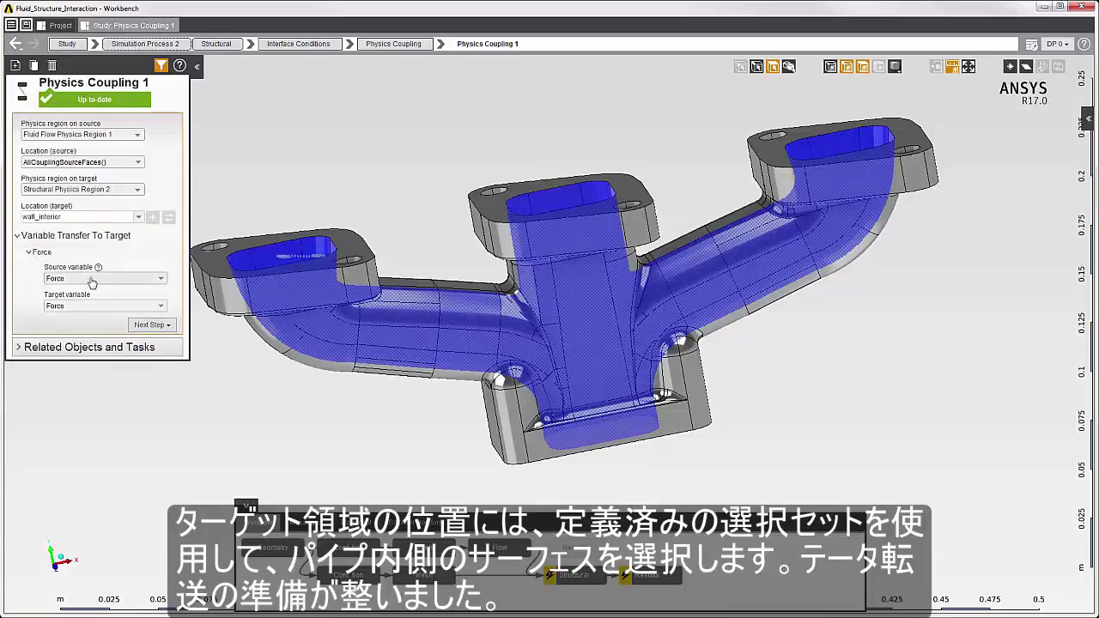
- Solve the structural physics
{"action": "left_click", "coordinate": [197, 67]}
{"action": "right_click", "coordinate": [306, 148]}
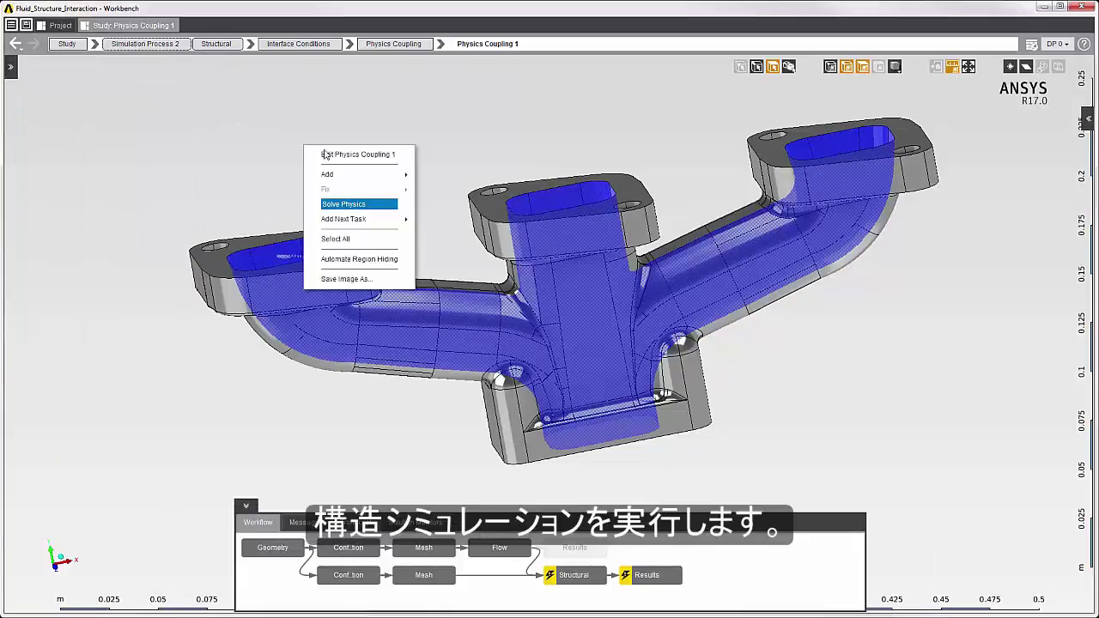
{"action": "left_click", "coordinate": [344, 204]}
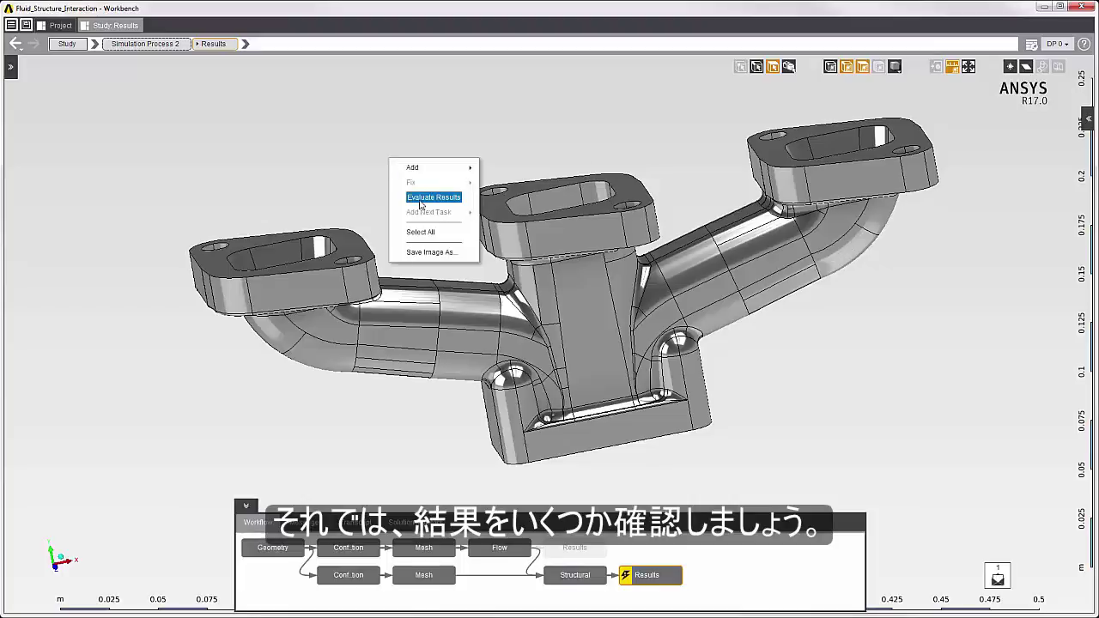
- Show the Displacement Magnitude contour and rotate the manifold to inspect the deformation
{"action": "left_click", "coordinate": [420, 205]}
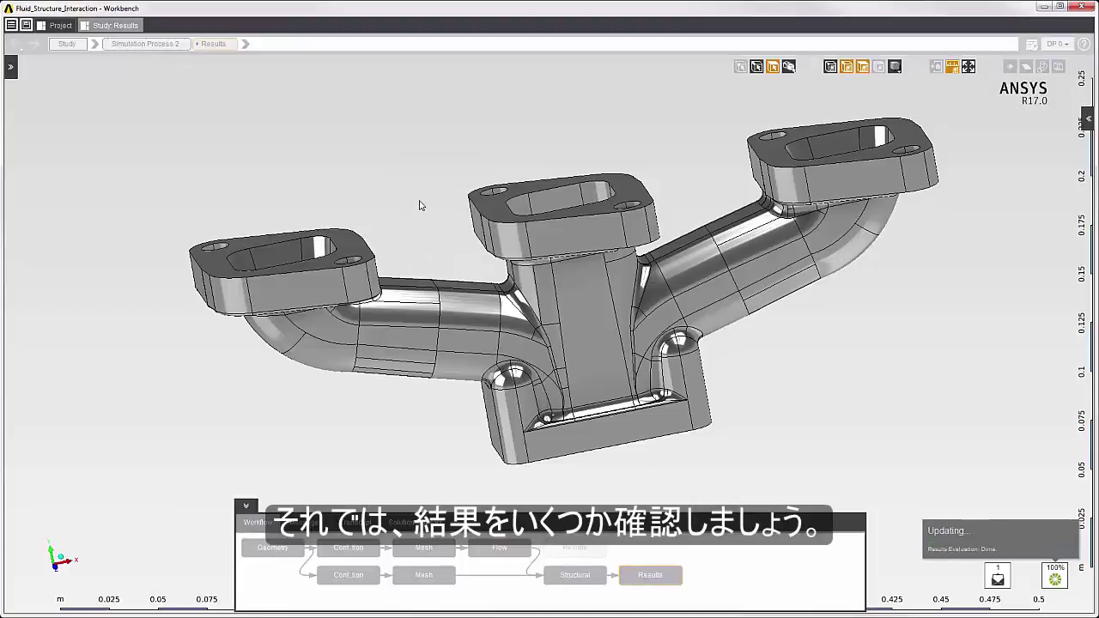
{"action": "left_click", "coordinate": [246, 44]}
{"action": "left_click", "coordinate": [283, 141]}
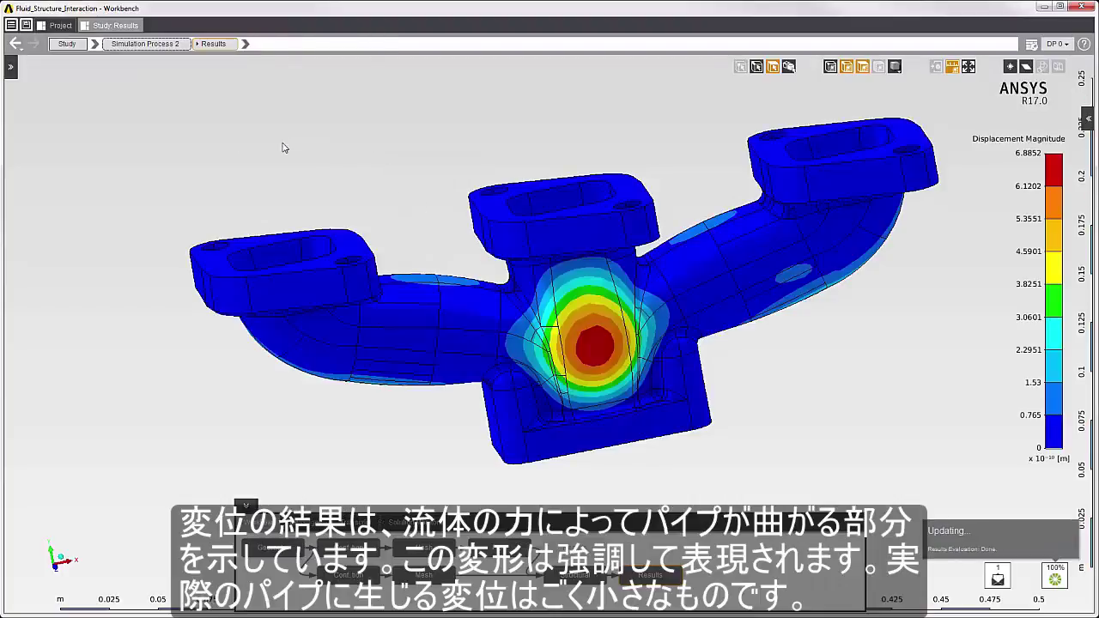
{"action": "middle_click_drag", "start_coordinate": [736, 472], "coordinate": [559, 428]}
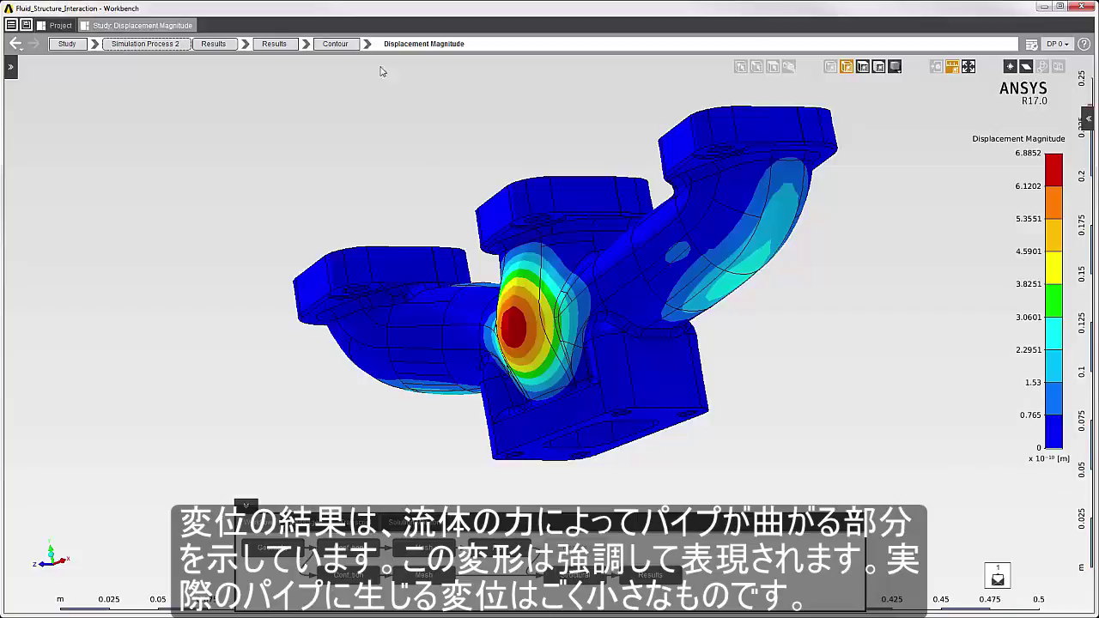
- Switch the contour to Equivalent Stress, ranging 0.0019 to 1.8929 ×10³ Pa, in a frontal view
{"action": "left_click", "coordinate": [425, 44]}
{"action": "left_click", "coordinate": [371, 71]}
{"action": "middle_click_drag", "start_coordinate": [341, 384], "coordinate": [438, 436]}
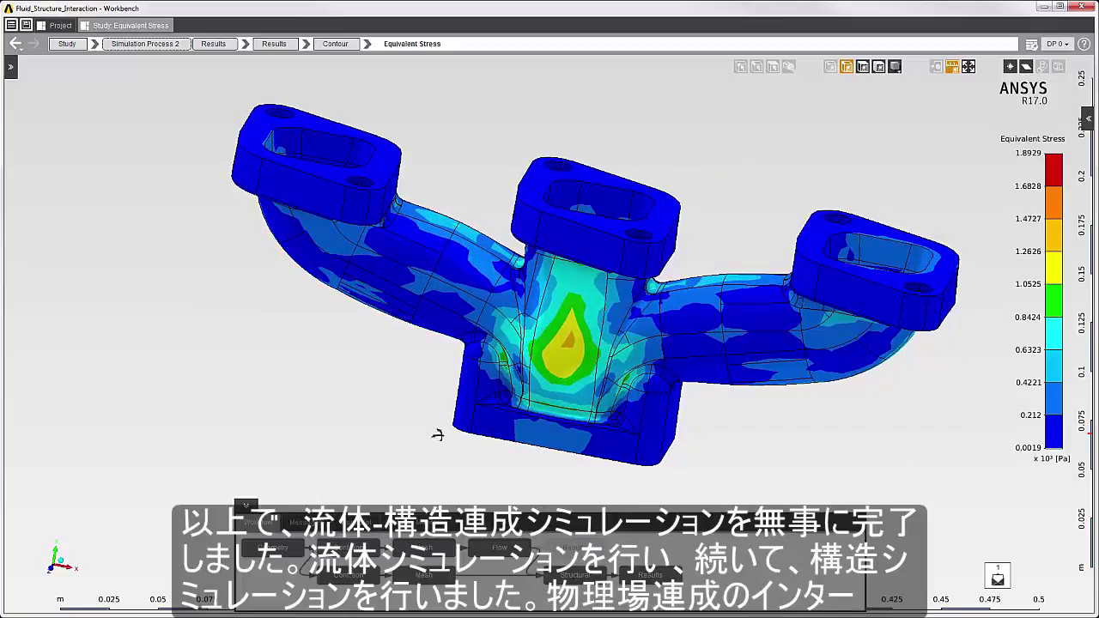